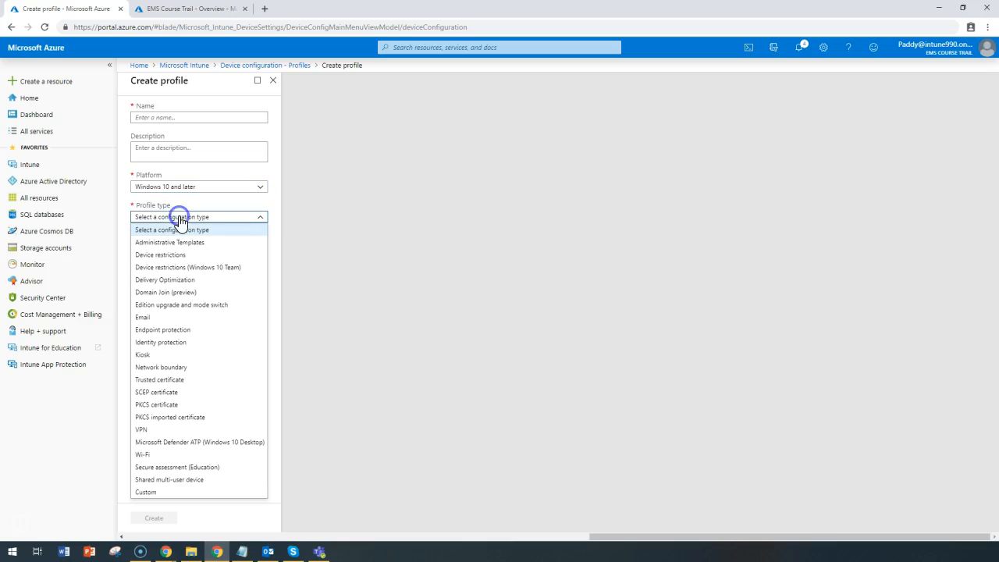
Set the profile type to Device restrictions (Windows 10 Team)
left_click(187, 269)
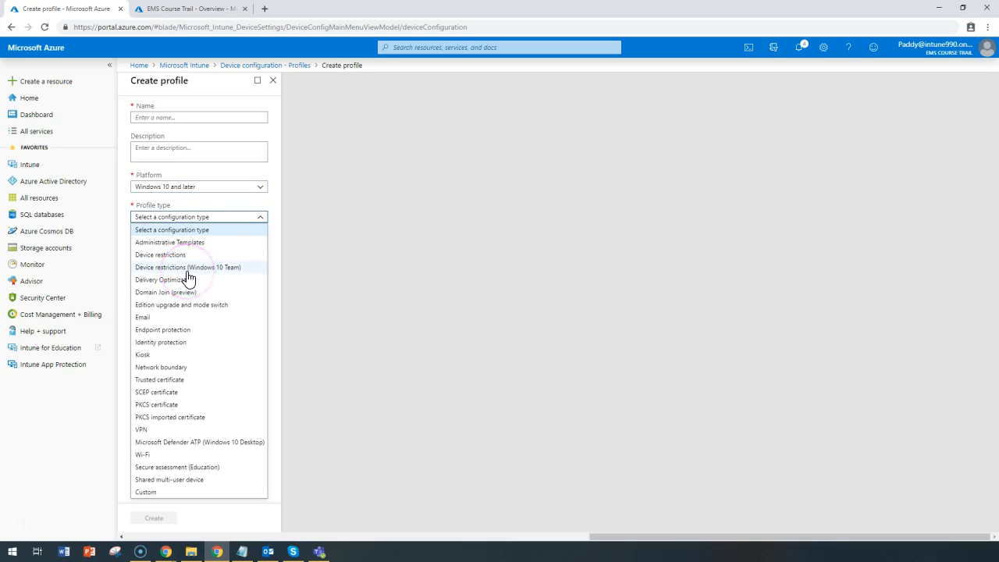
left_click(238, 269)
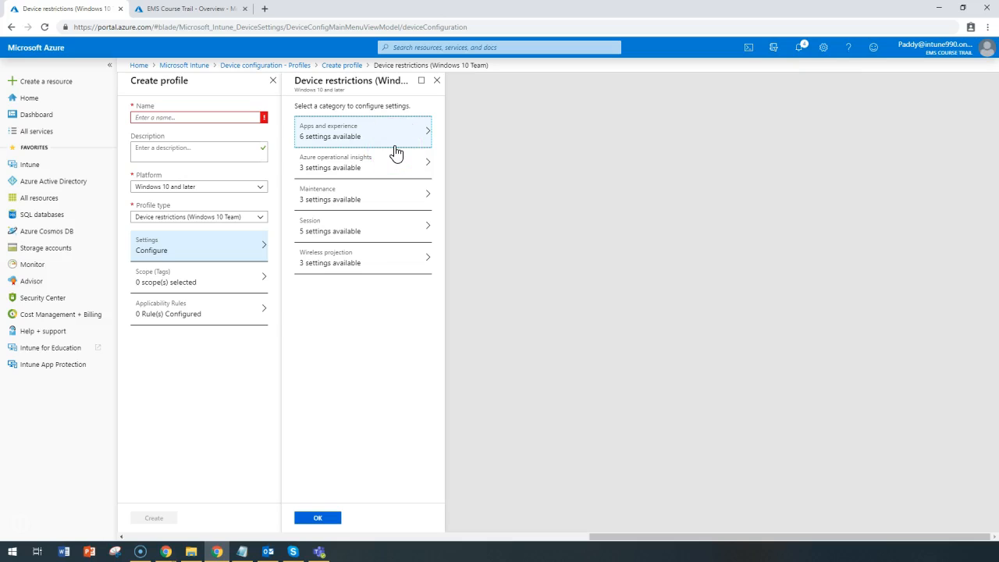
Open the Apps and experience settings category and review its options
left_click(370, 134)
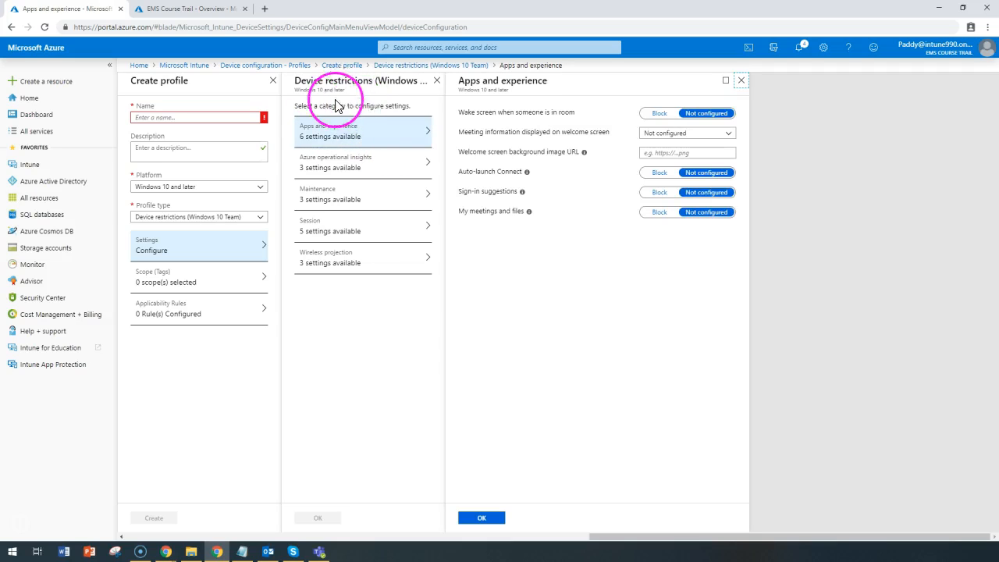
left_click_drag(471, 119, 478, 121)
left_click_drag(466, 192, 635, 270)
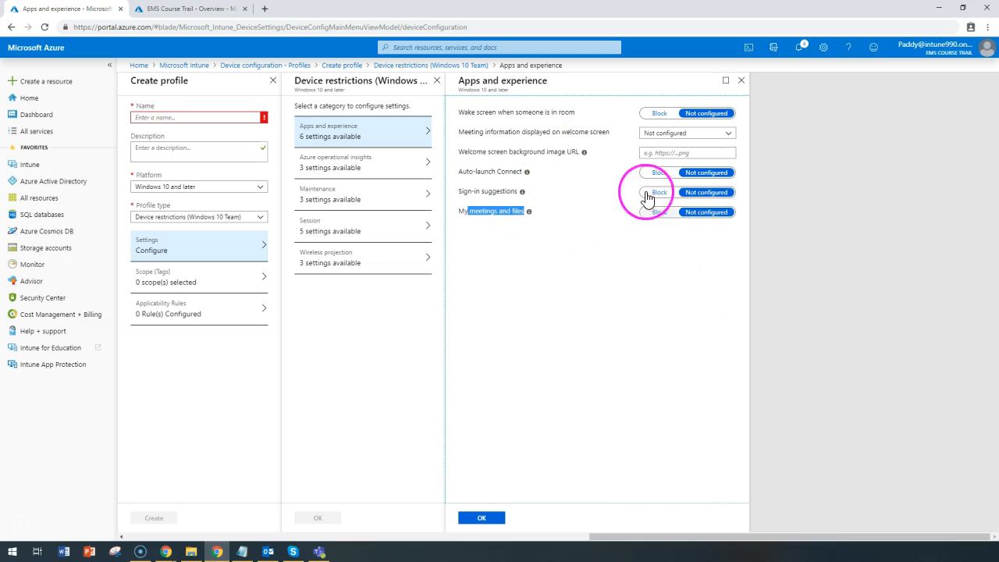
Enable Azure Operational Insights and close its settings blade without saving
left_click(319, 171)
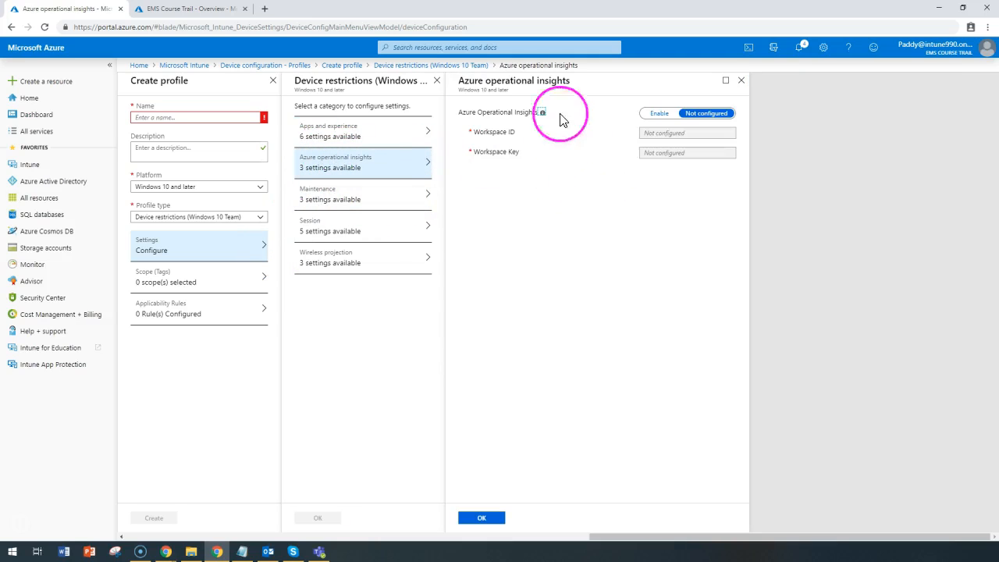
left_click(649, 106)
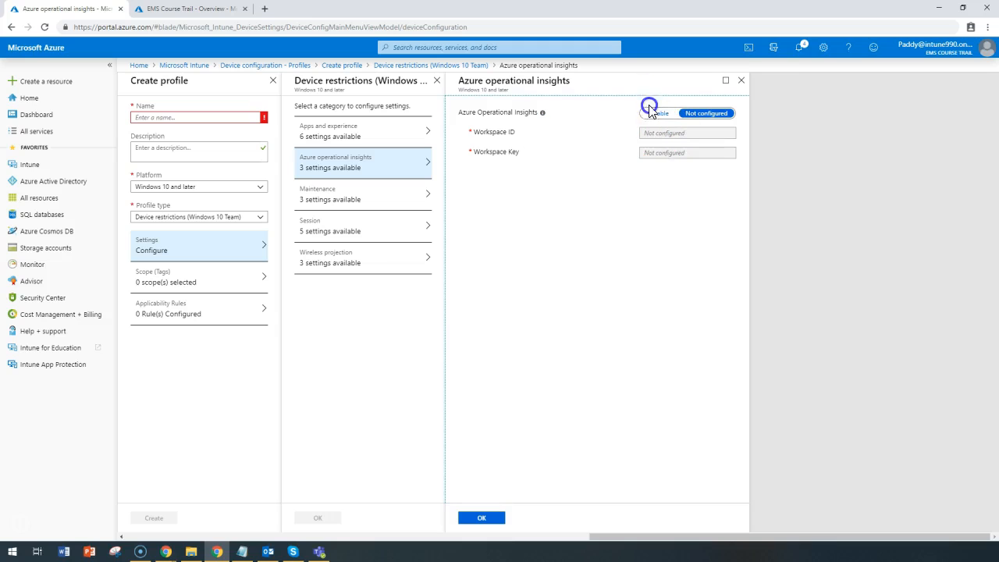
left_click_drag(480, 114, 533, 114)
left_click(659, 113)
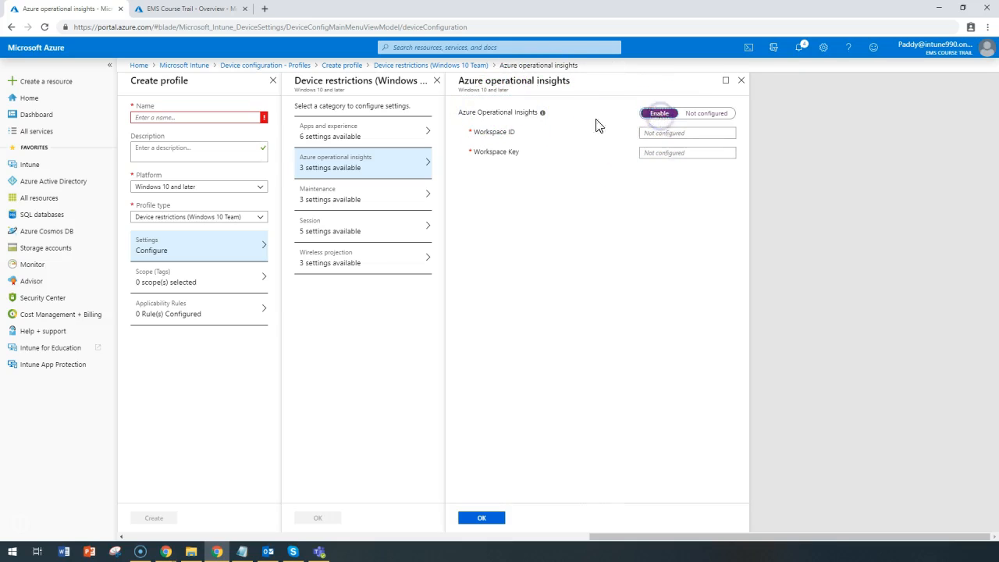
left_click(672, 153)
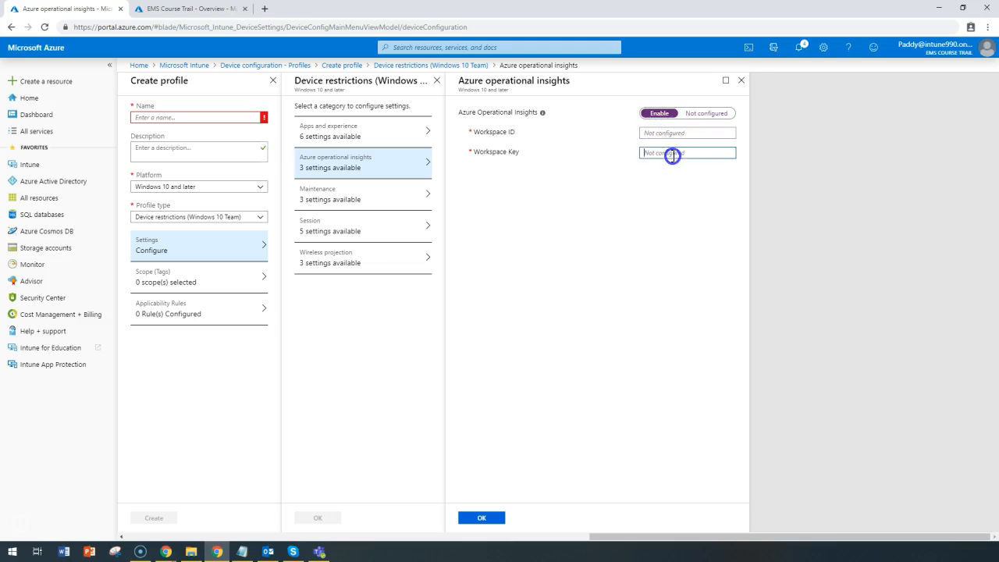
left_click(741, 80)
left_click(546, 89)
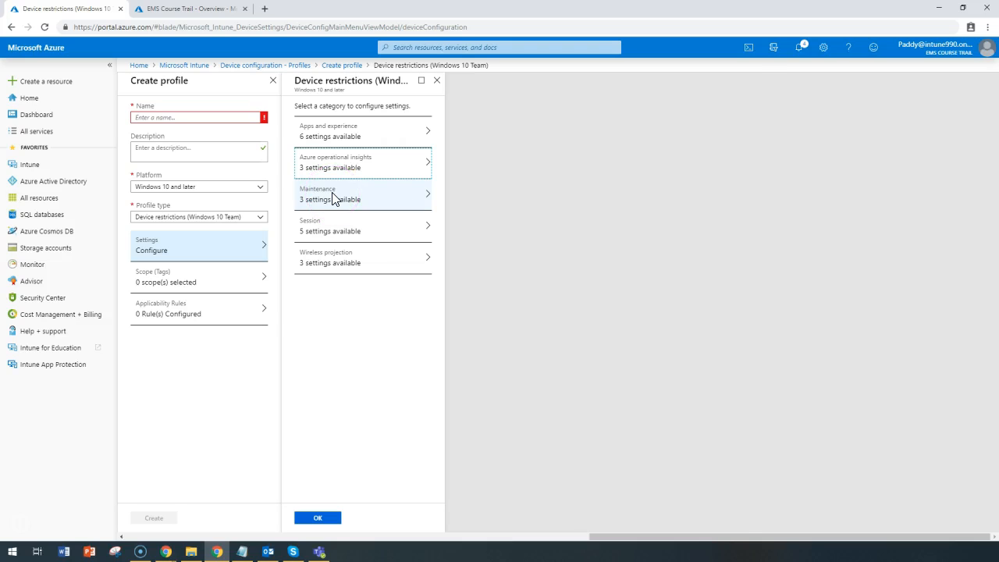
Enable the maintenance window for updates with a 12 AM start time and a 3-hour duration, and confirm
left_click(334, 199)
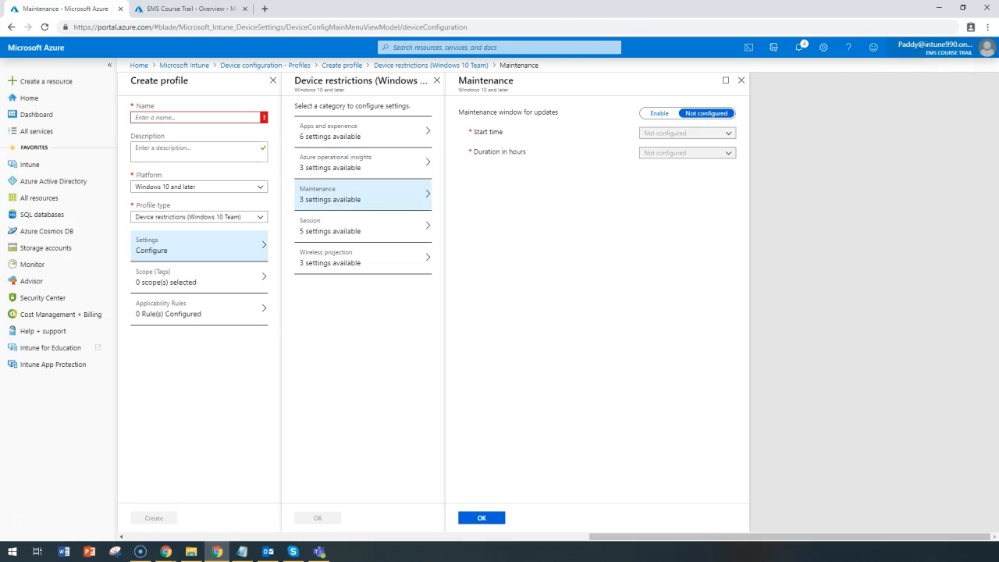
left_click(481, 113)
left_click_drag(480, 113, 574, 112)
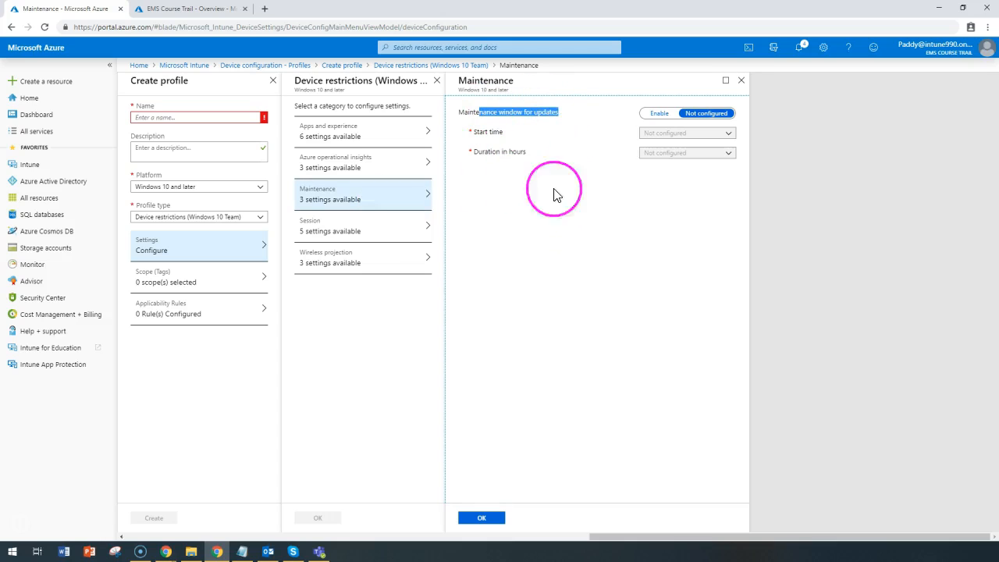
left_click(656, 114)
left_click(673, 133)
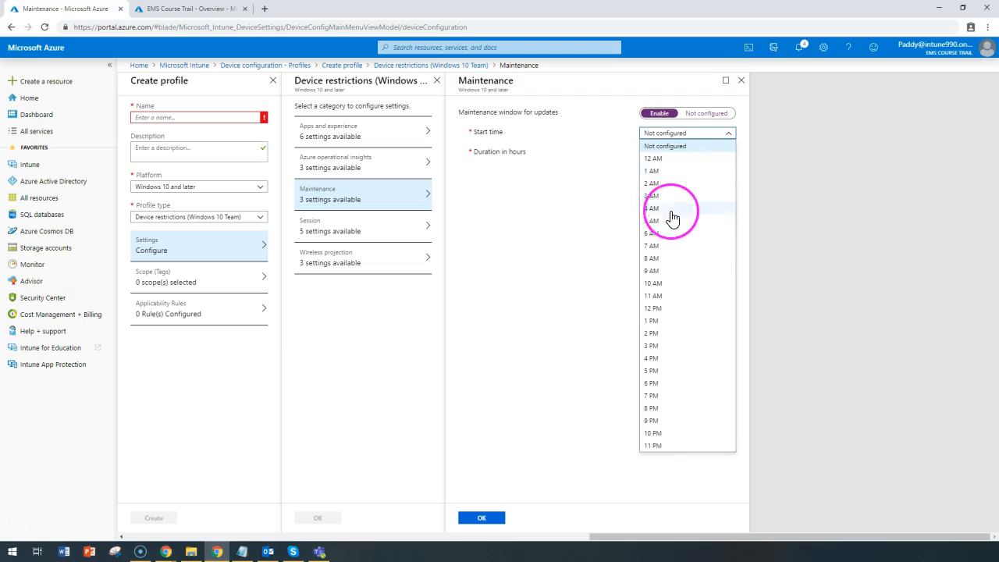
left_click(679, 158)
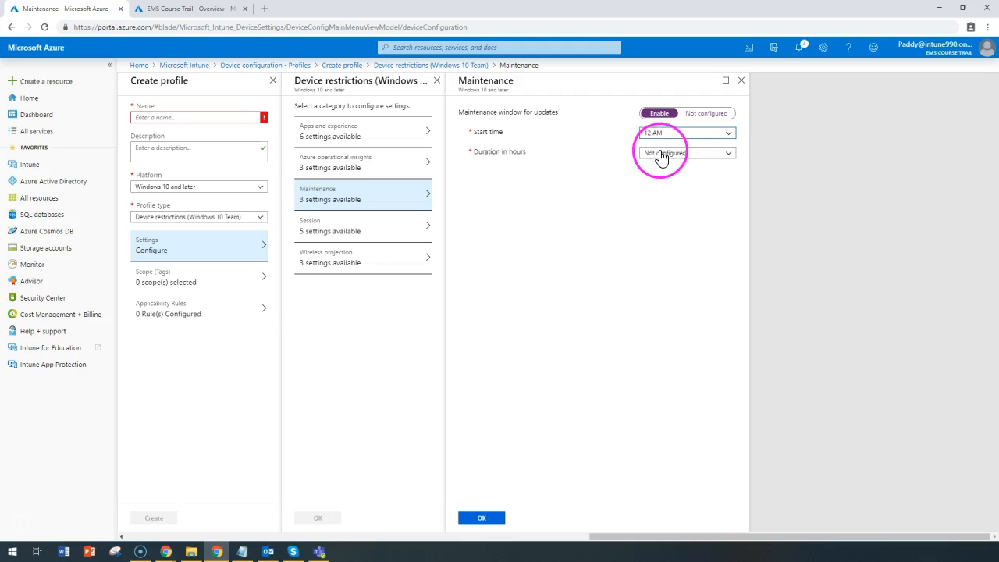
left_click(682, 152)
left_click(667, 202)
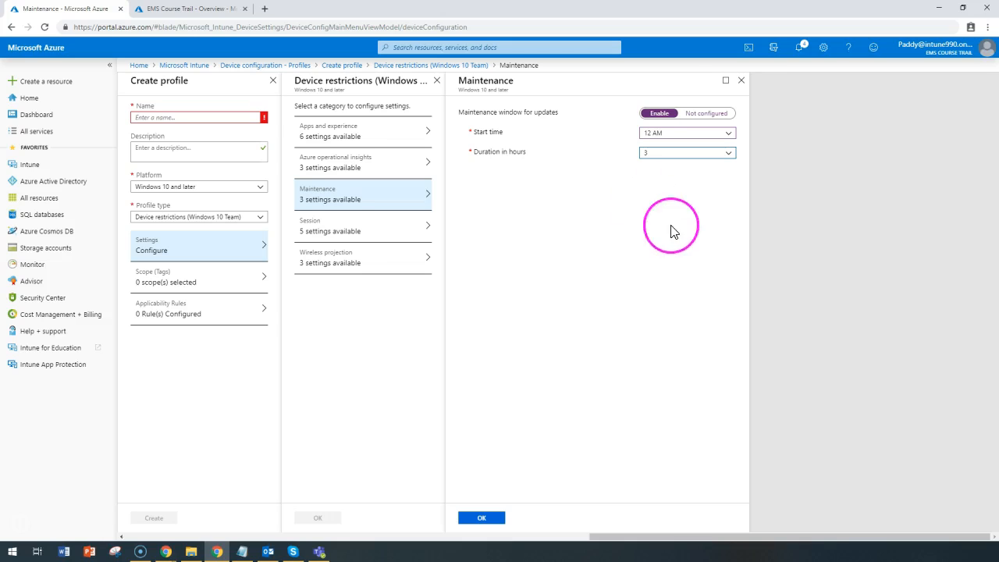
left_click_drag(457, 111, 542, 123)
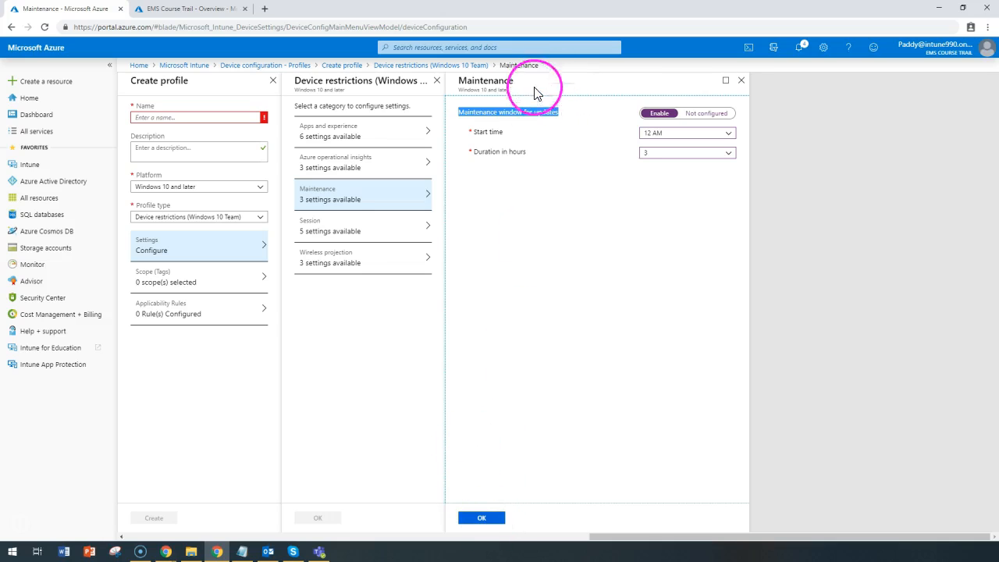
left_click(533, 110)
triple_click(551, 113)
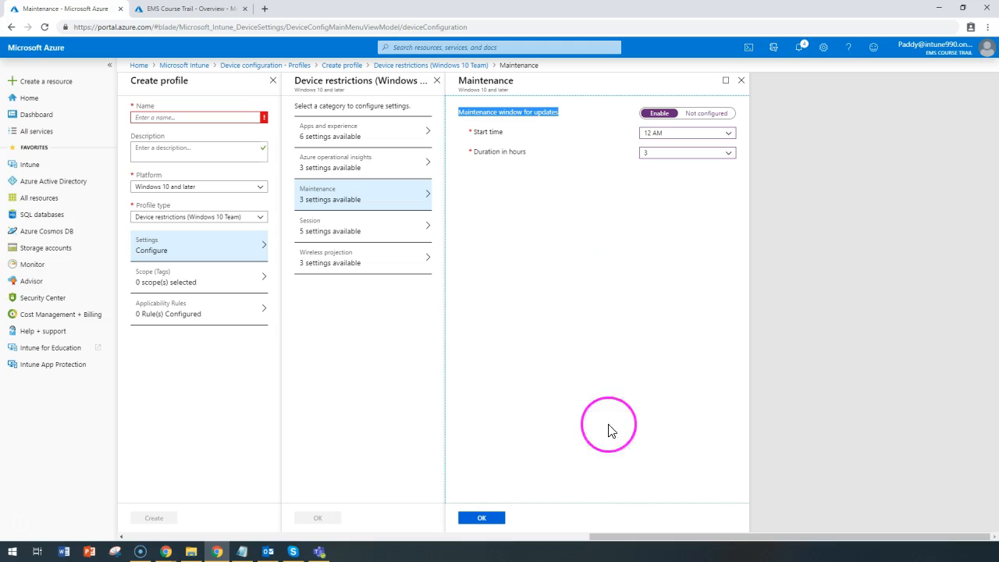
left_click(483, 519)
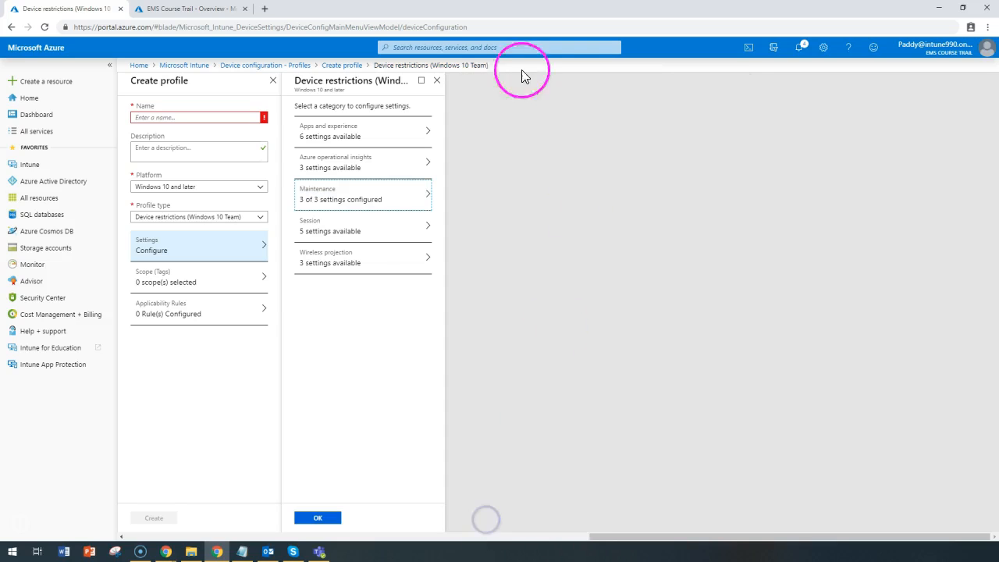
Open the Session settings category and review the setting descriptions
left_click(370, 242)
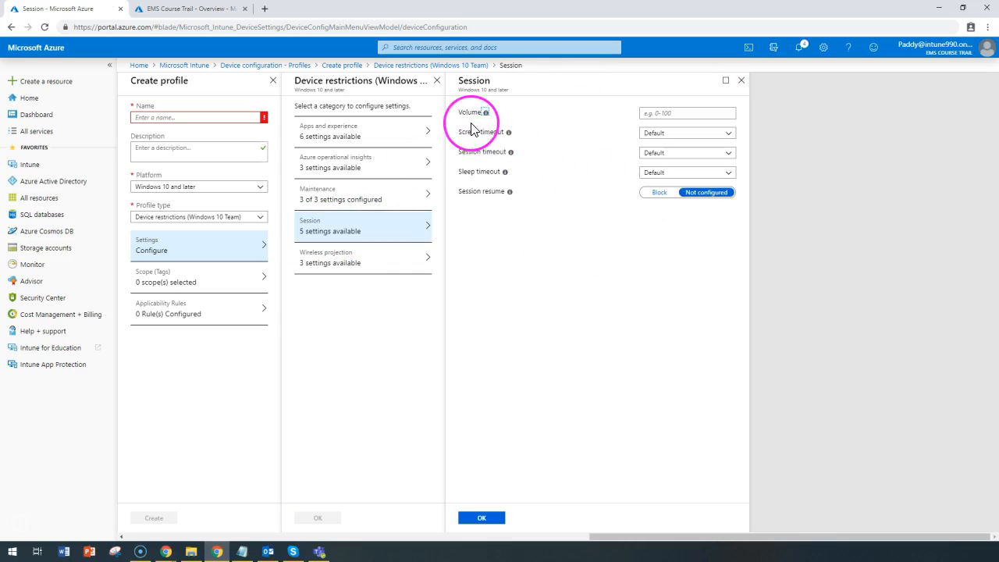
mouse_move(487, 116)
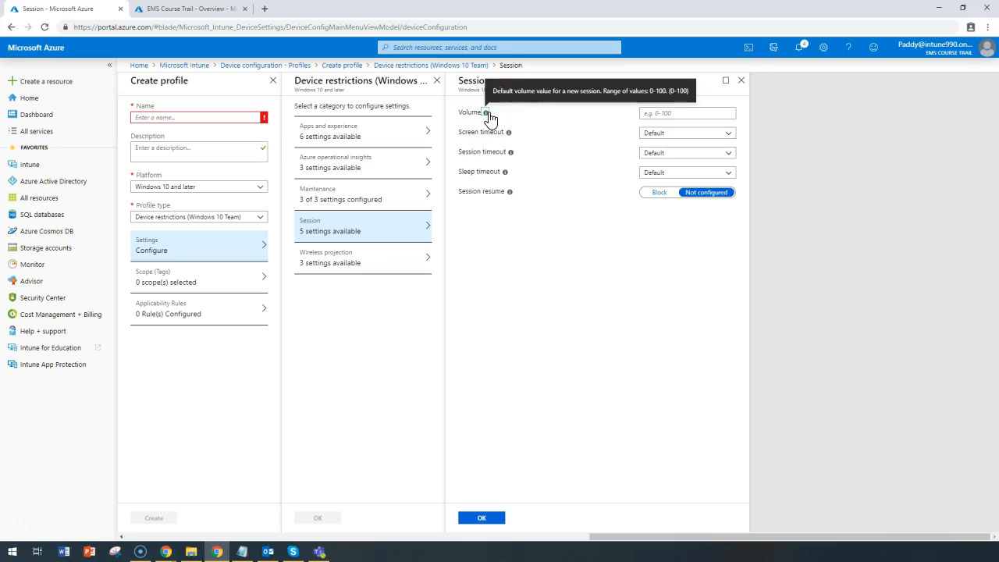
mouse_move(511, 155)
mouse_move(512, 195)
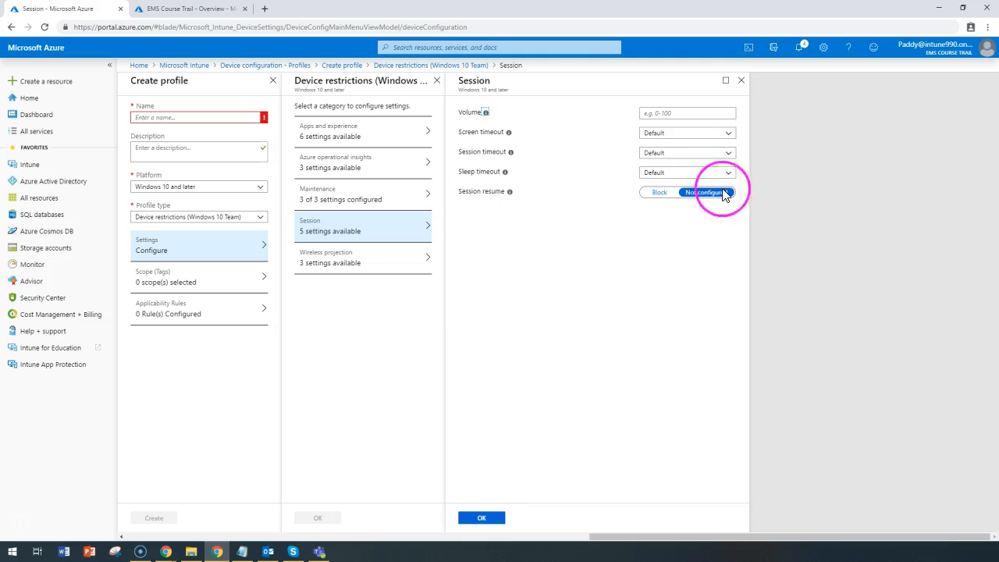
Review the Wireless projection settings and Miracast channel options, and close the device restrictions blade
left_click(348, 270)
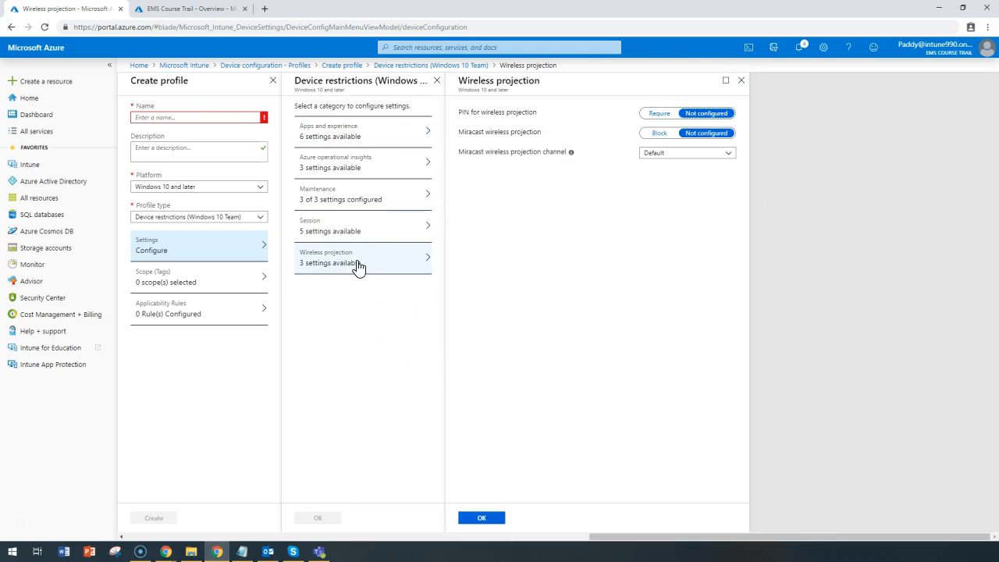
left_click(332, 269)
left_click(519, 109)
triple_click(530, 112)
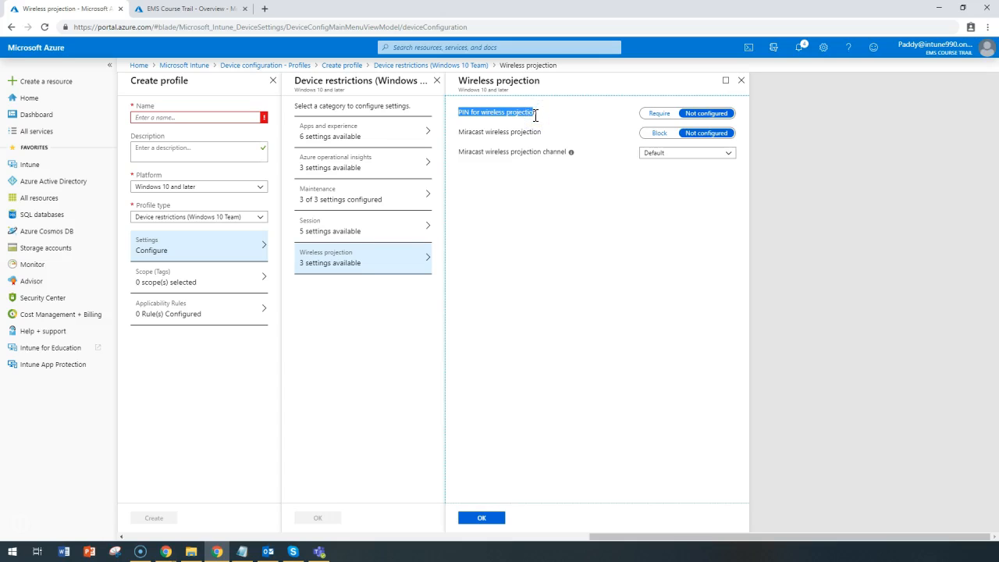
double_click(497, 133)
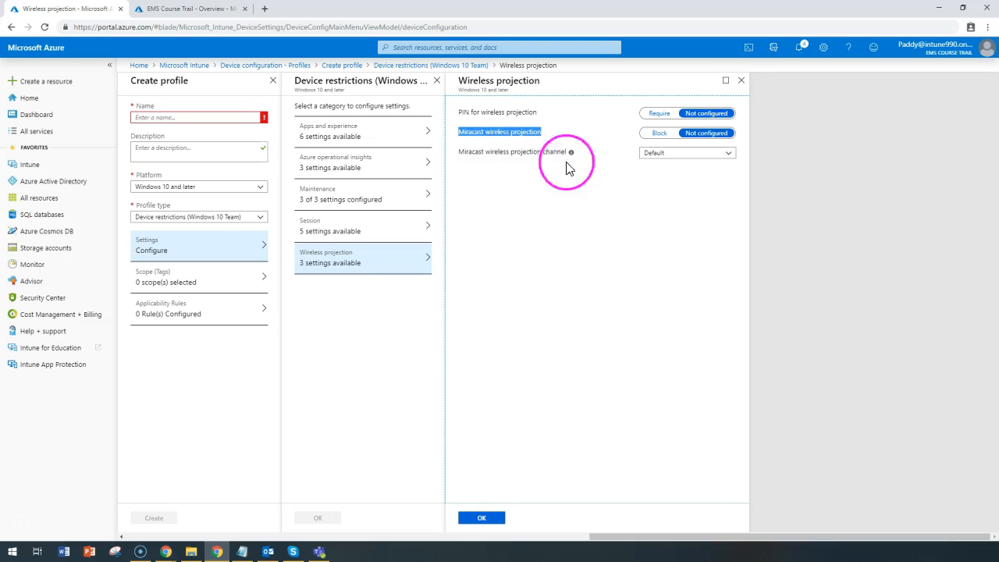
left_click(664, 154)
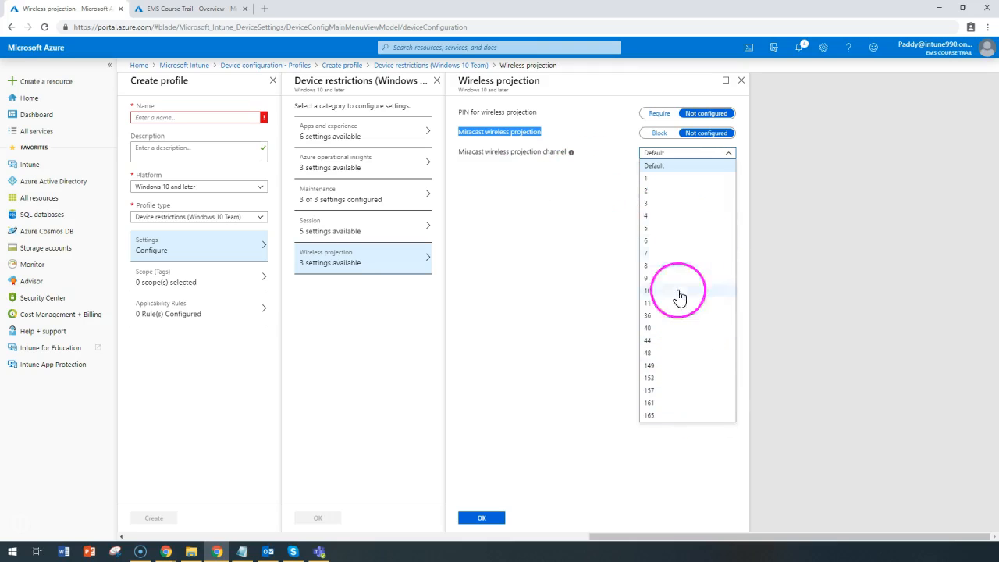
left_click(550, 265)
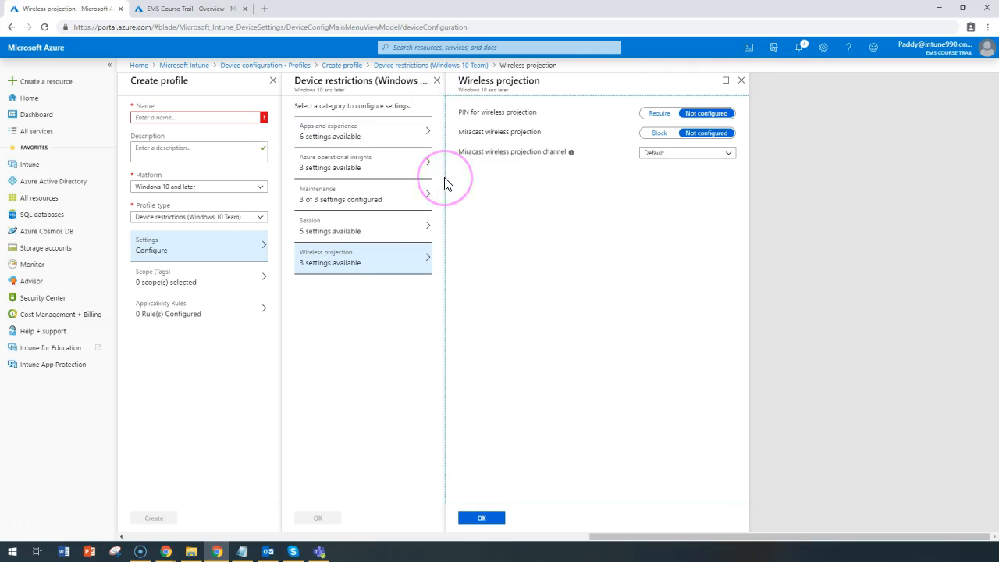
left_click(436, 81)
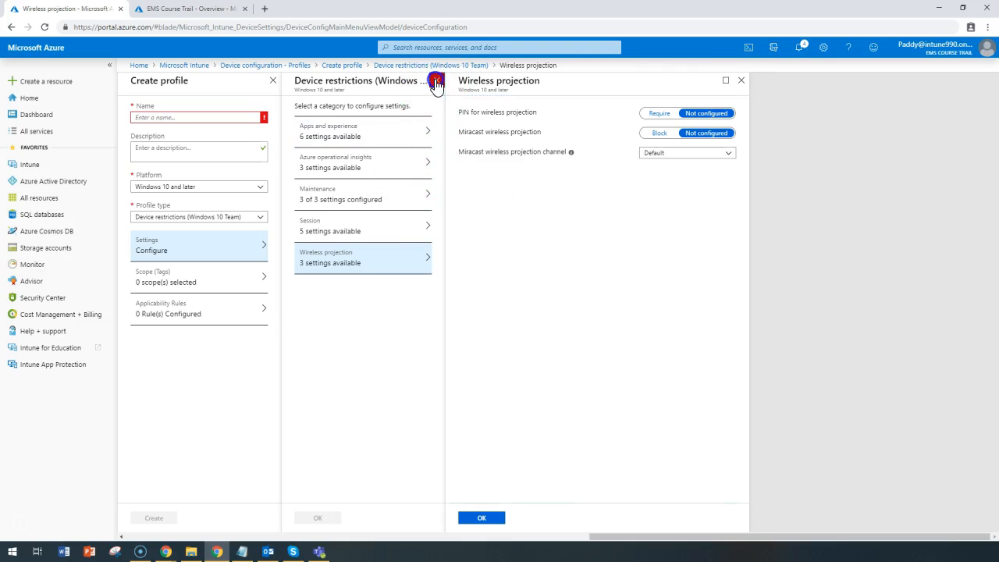
Open the Delivery Optimization settings and review the download mode options
left_click(236, 340)
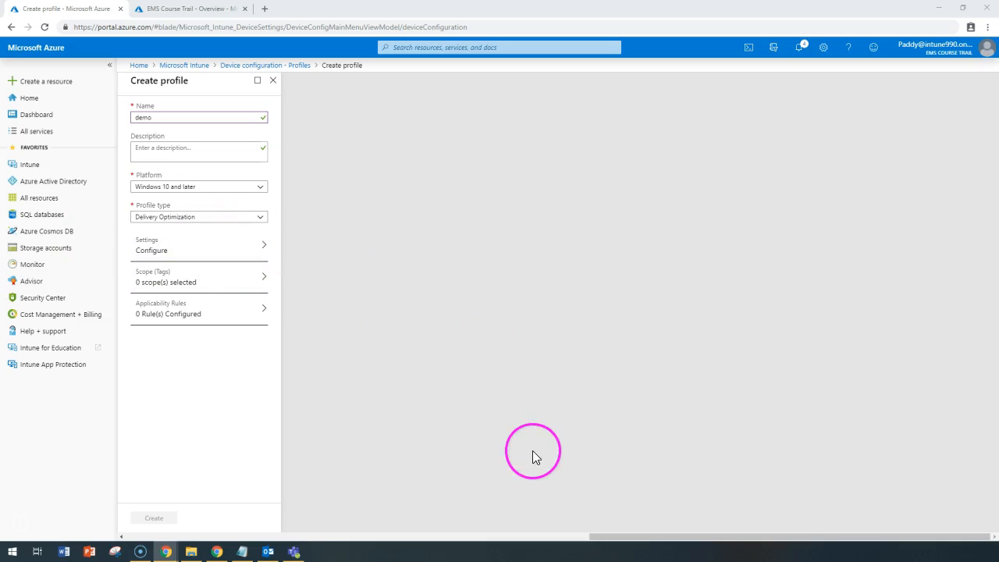
left_click(428, 341)
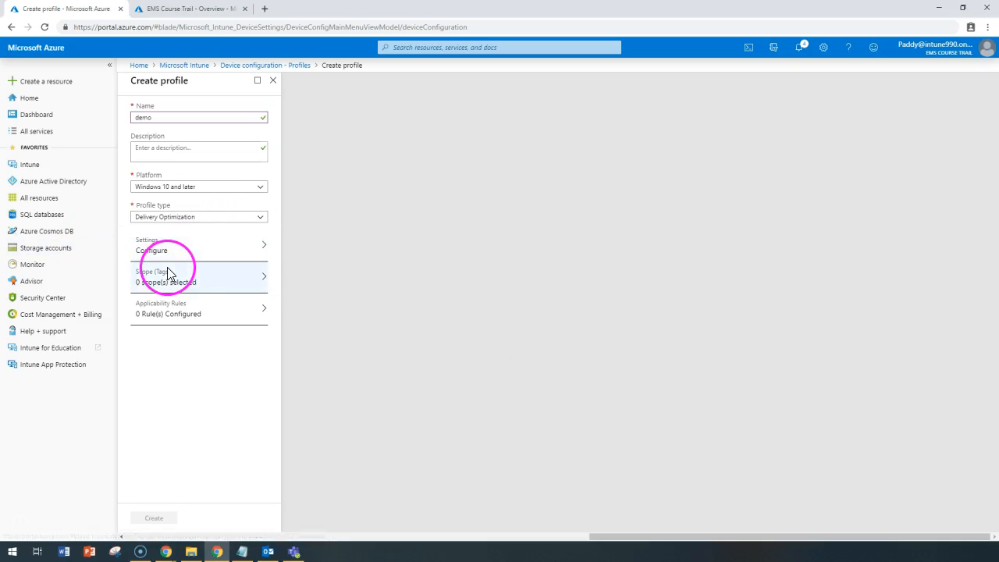
left_click(215, 260)
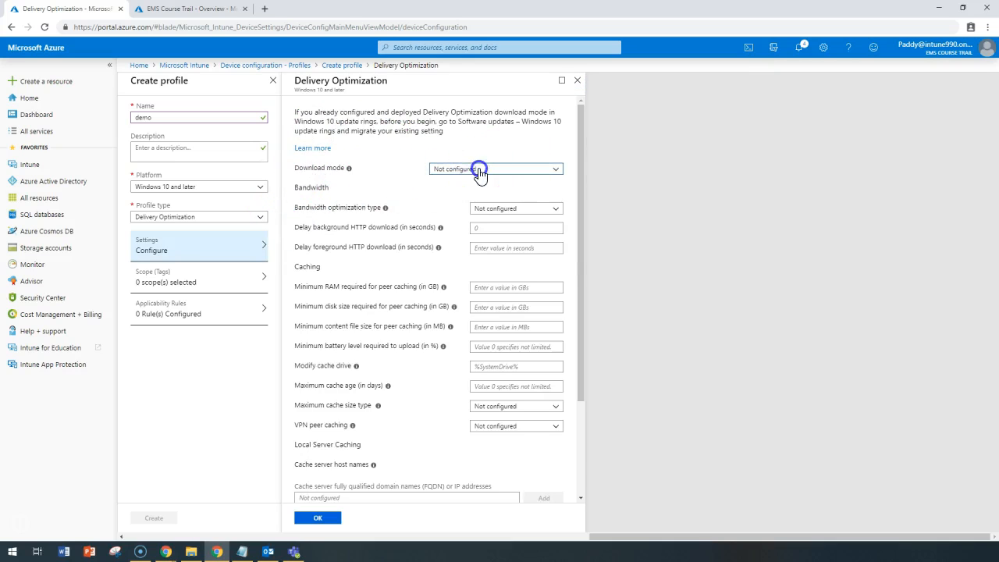
left_click(479, 169)
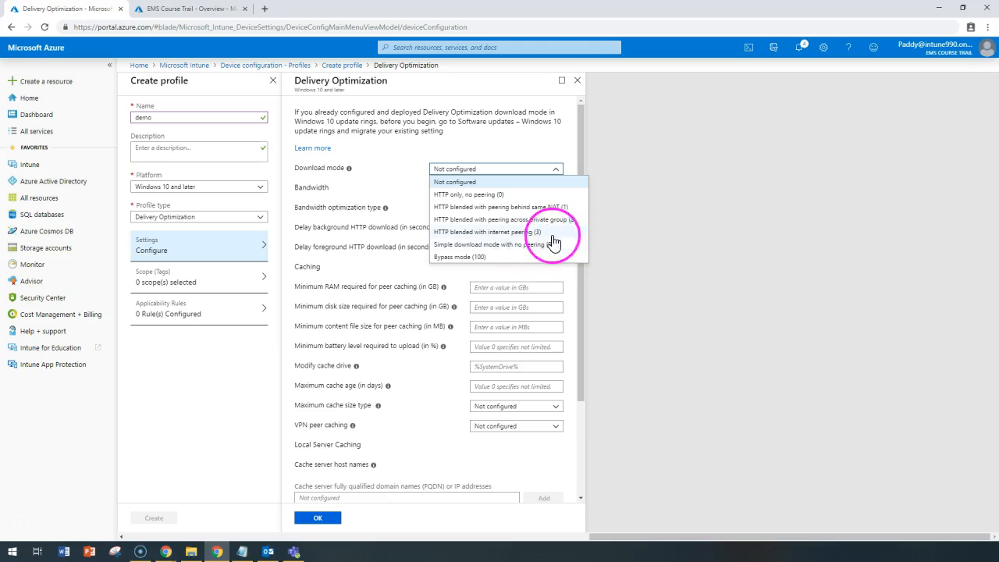
left_click(355, 269)
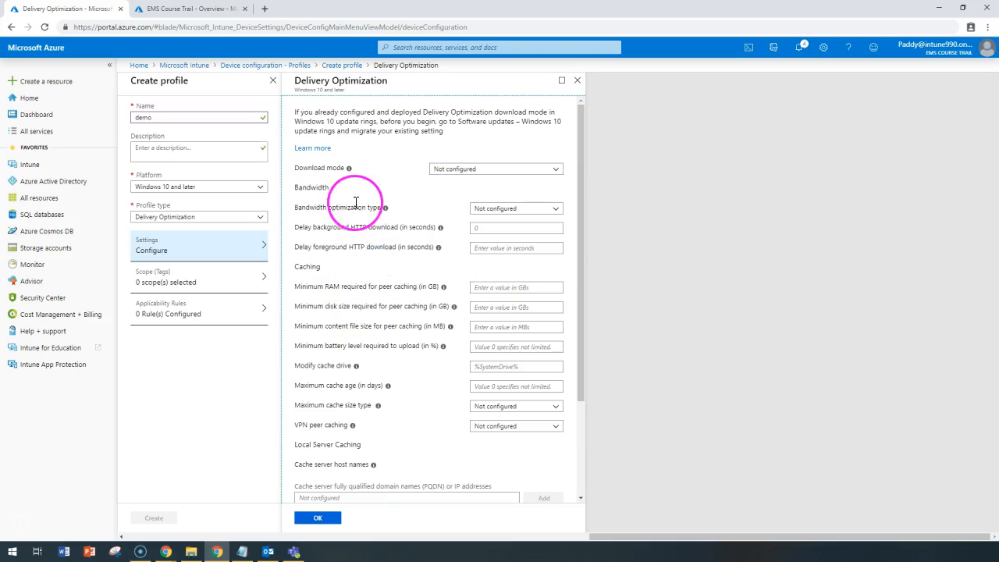
Set the bandwidth optimization type to Percentage
left_click(499, 208)
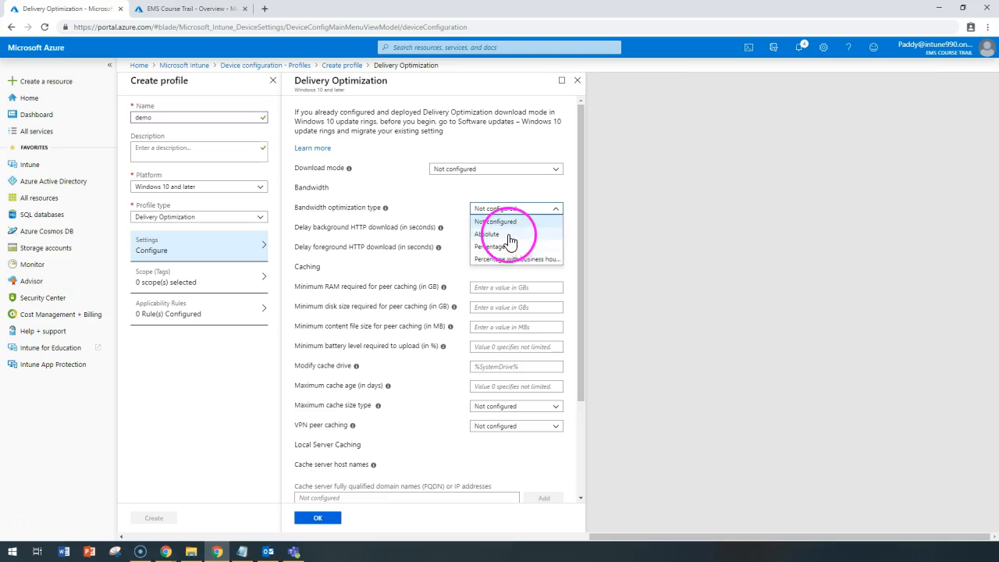
left_click(509, 248)
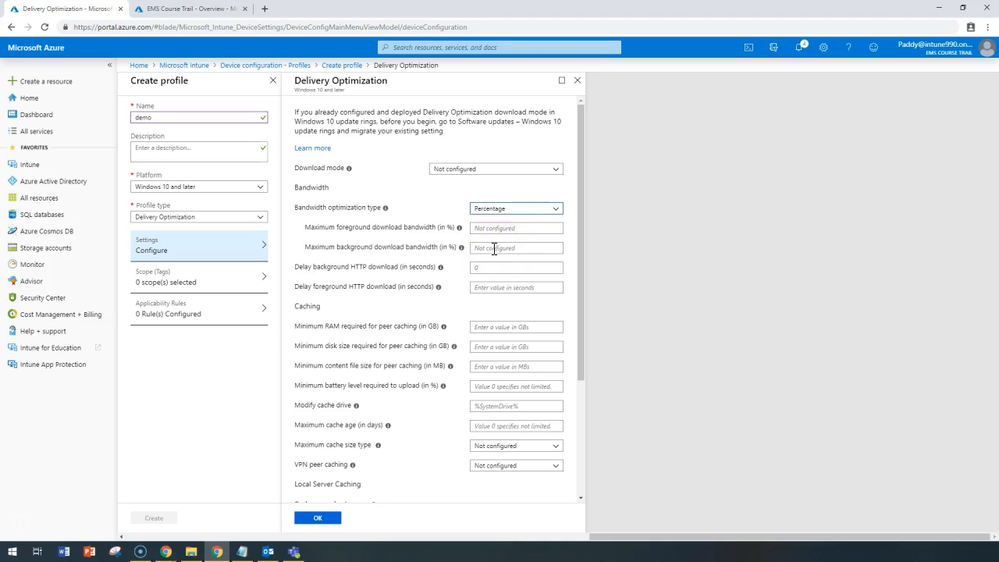
left_click(482, 211)
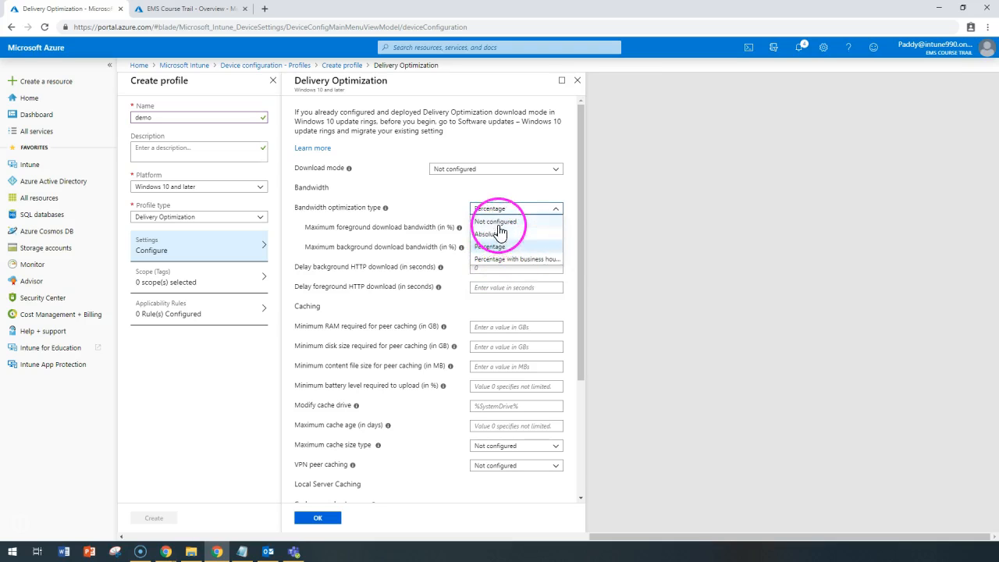
left_click(511, 258)
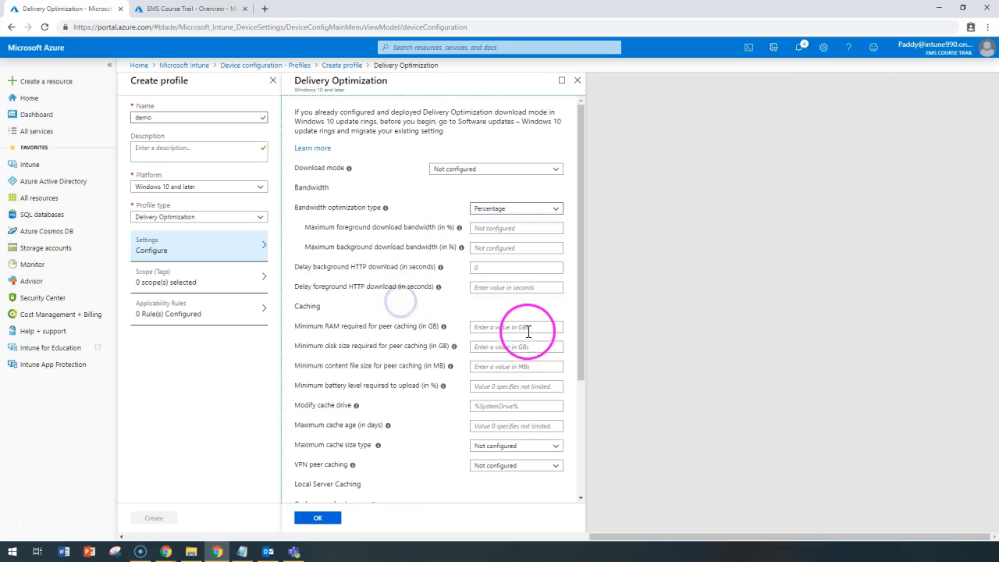
Set the bandwidth optimization type to Percentage with business hours and the foreground business hours start to 8 AM
left_click(500, 211)
left_click(535, 259)
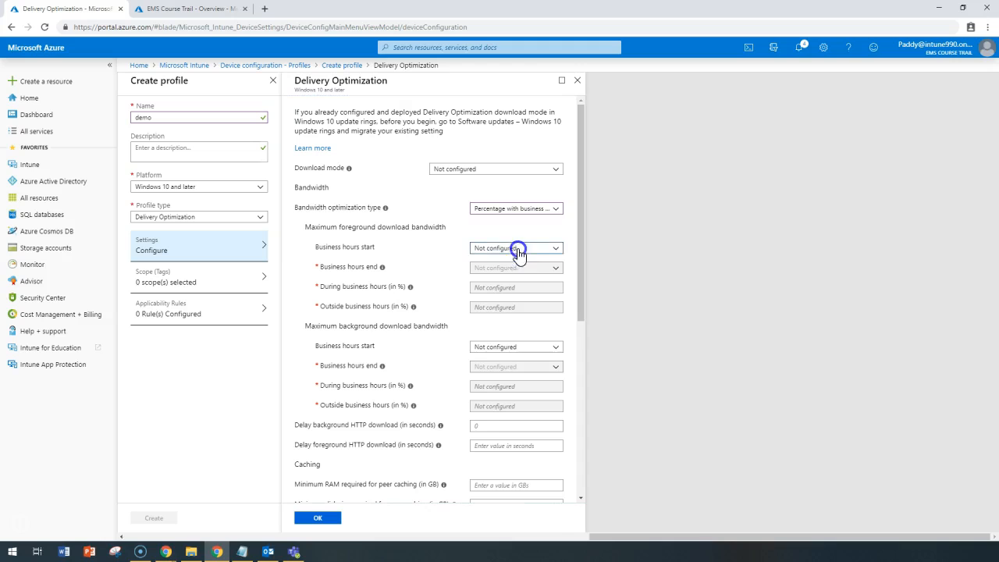
left_click(520, 248)
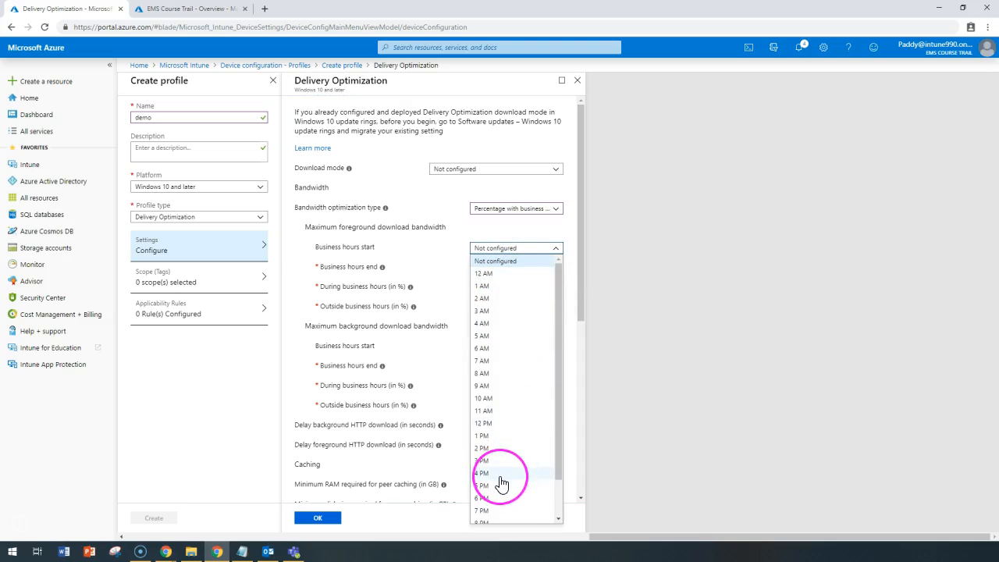
scroll(501, 484, "down", 1)
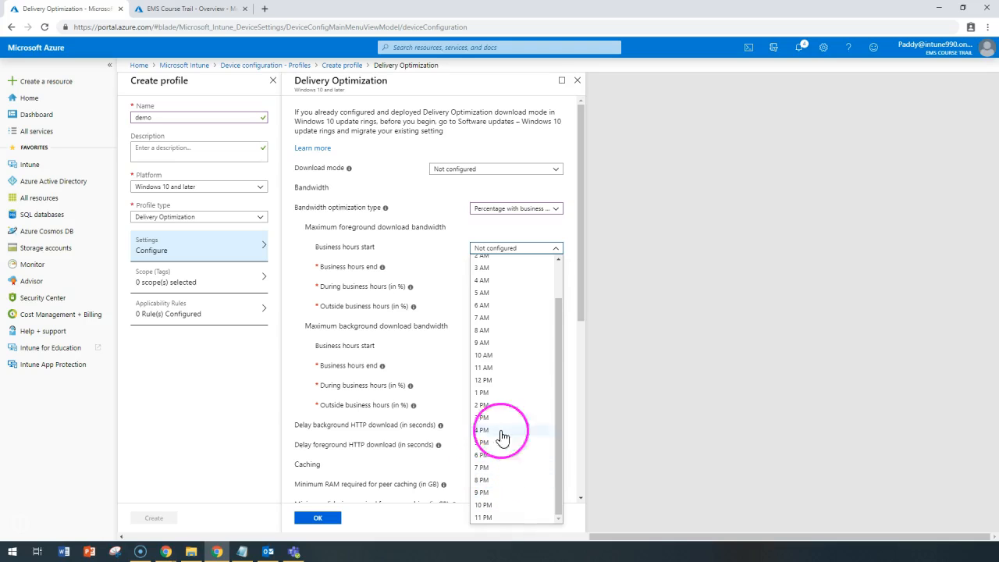
left_click(515, 330)
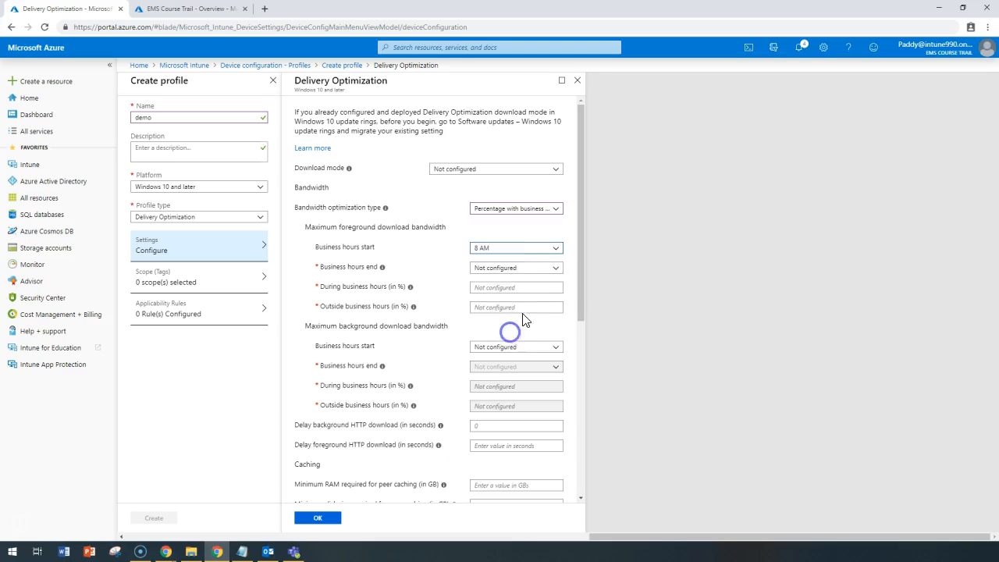
Set the foreground download bandwidth business hours end to 6 PM
left_click(512, 269)
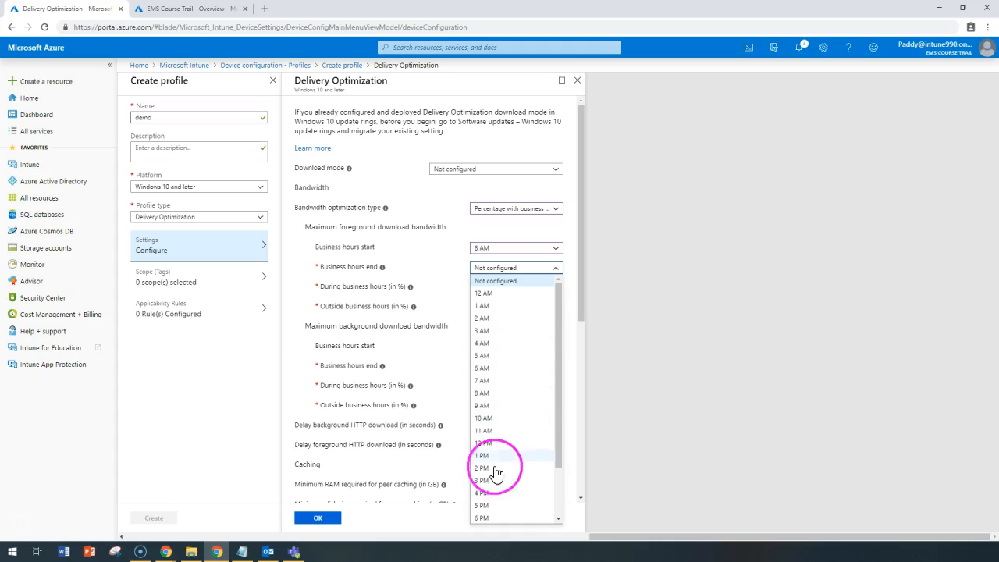
scroll(492, 497, "down", 1)
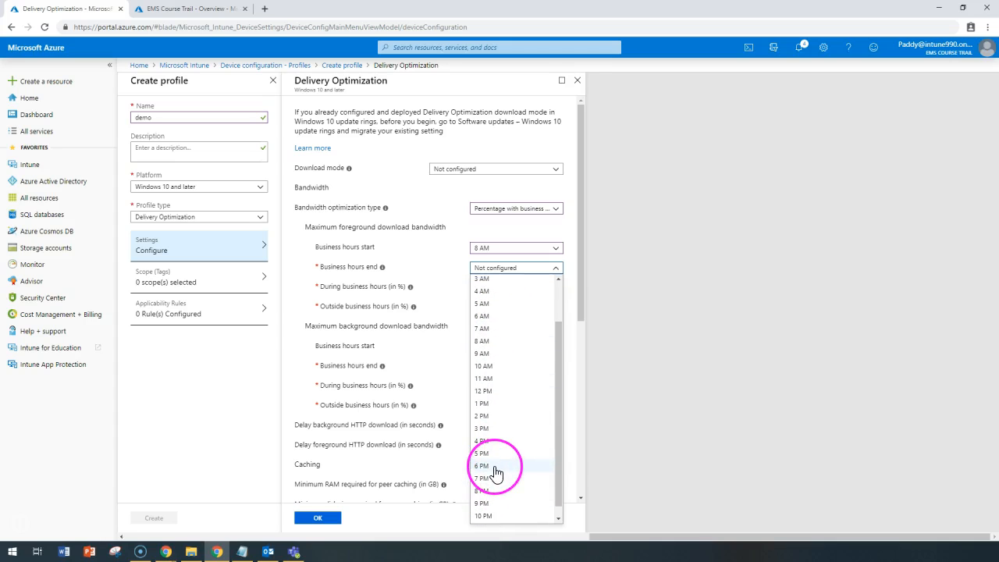
left_click(496, 467)
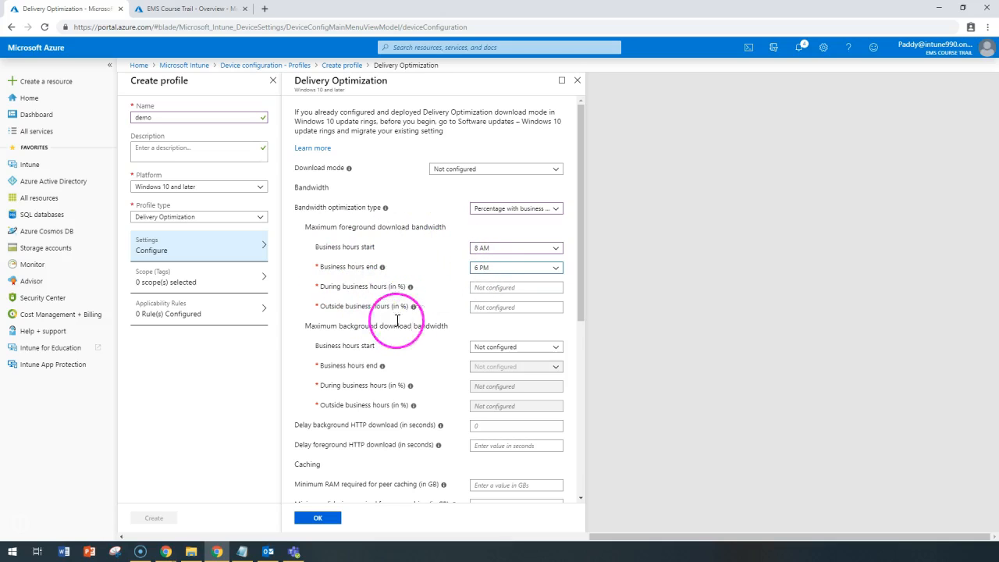
left_click(494, 287)
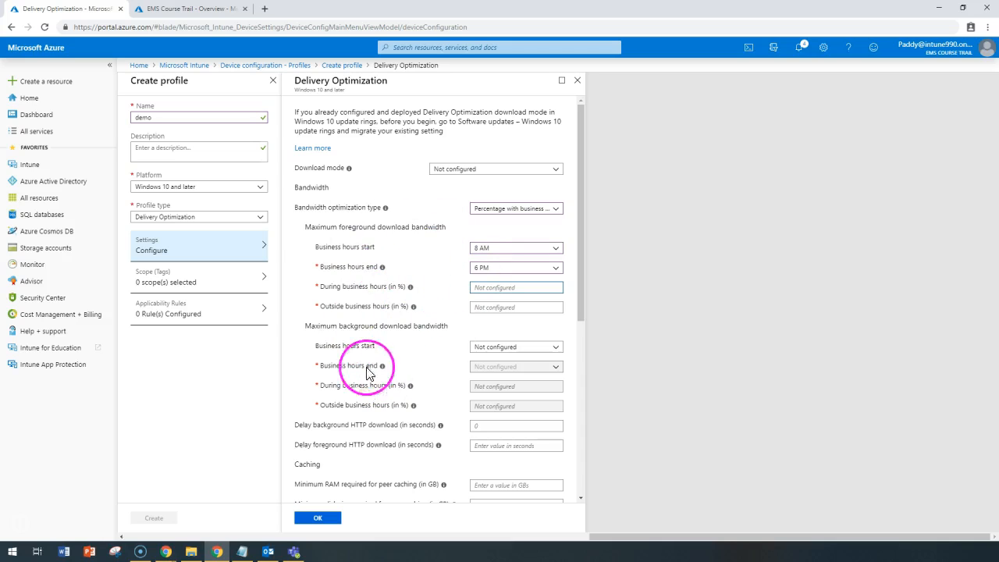
Review the background bandwidth, HTTP download delay, caching and cache server settings of Delivery Optimization
left_click_drag(303, 226, 337, 227)
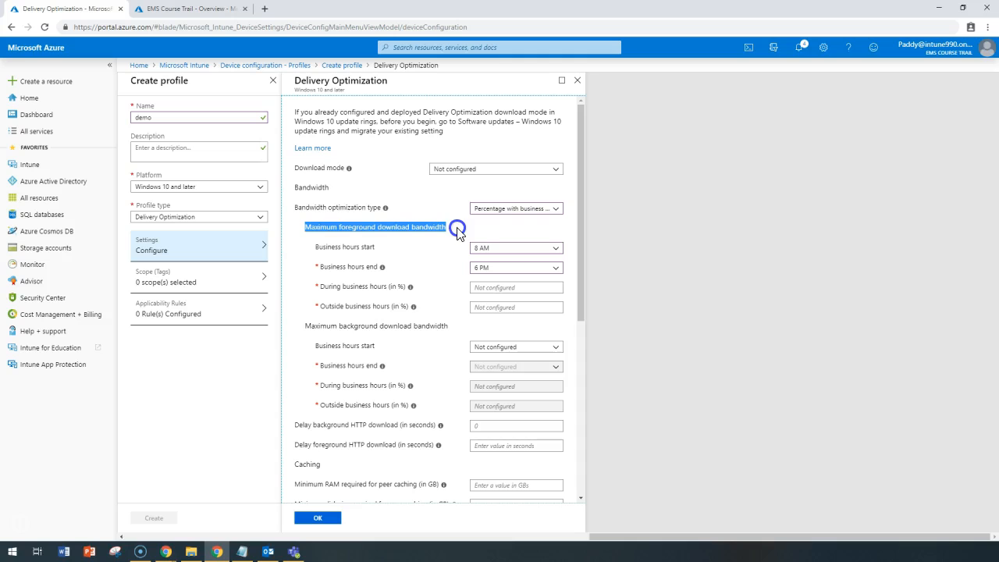
left_click_drag(303, 325, 430, 325)
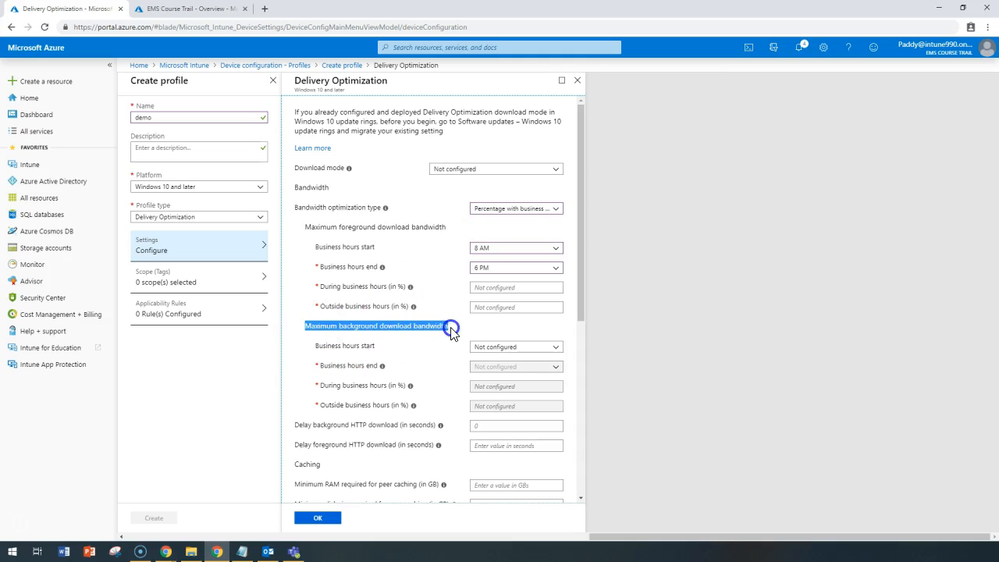
scroll(396, 375, "down", 5)
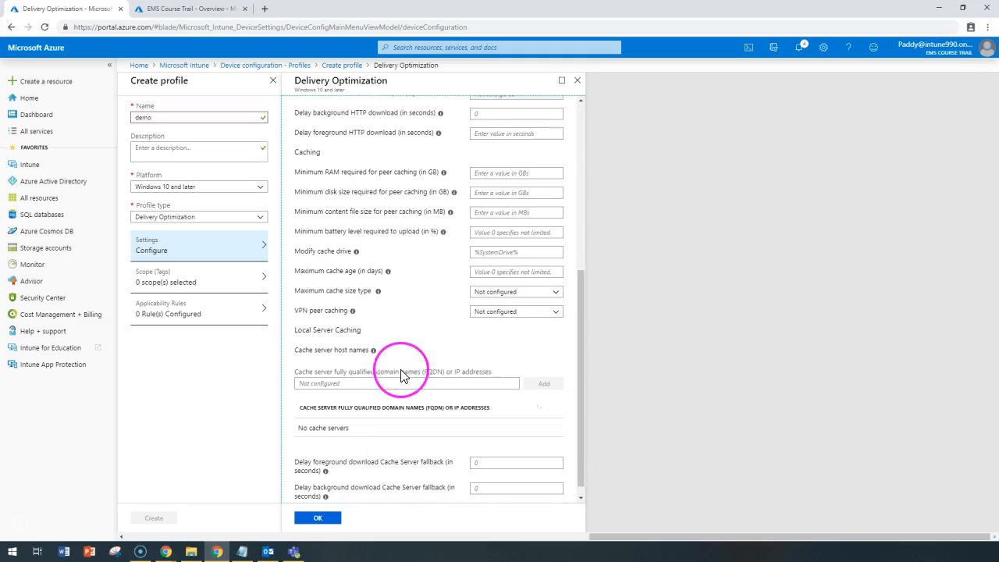
scroll(461, 413, "up", 2)
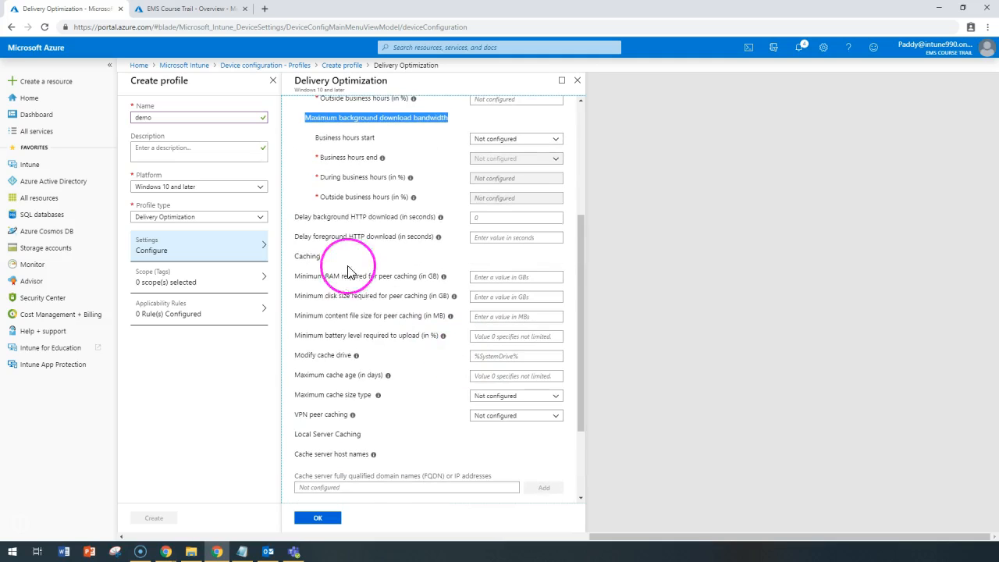
left_click_drag(309, 217, 358, 217)
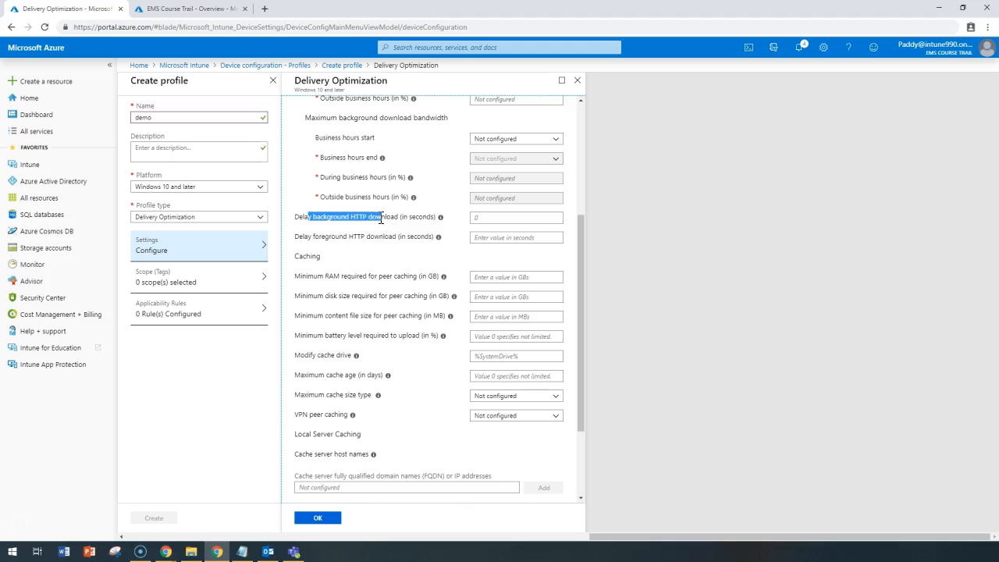
left_click_drag(325, 276, 398, 296)
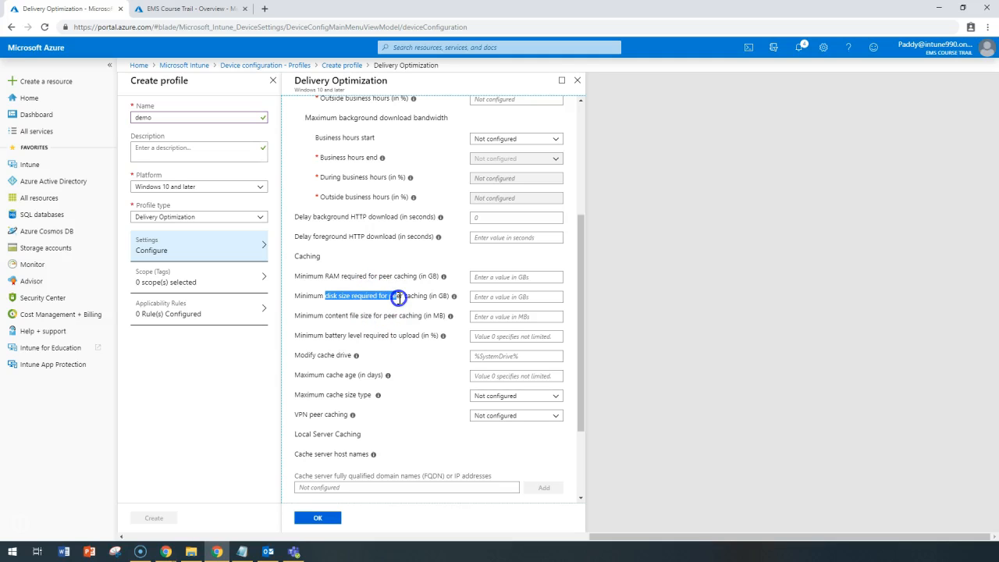
scroll(412, 376, "down", 3)
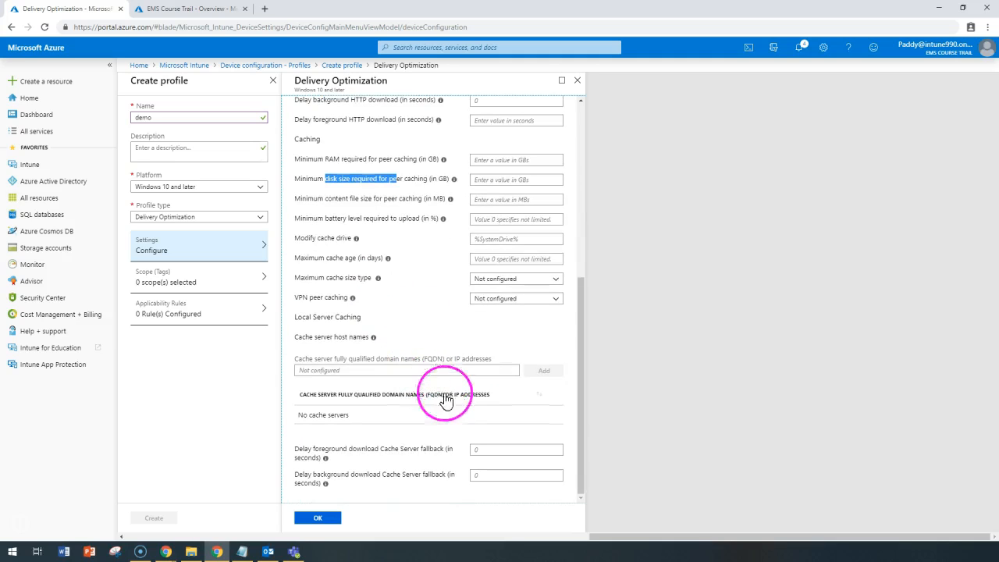
left_click(311, 83)
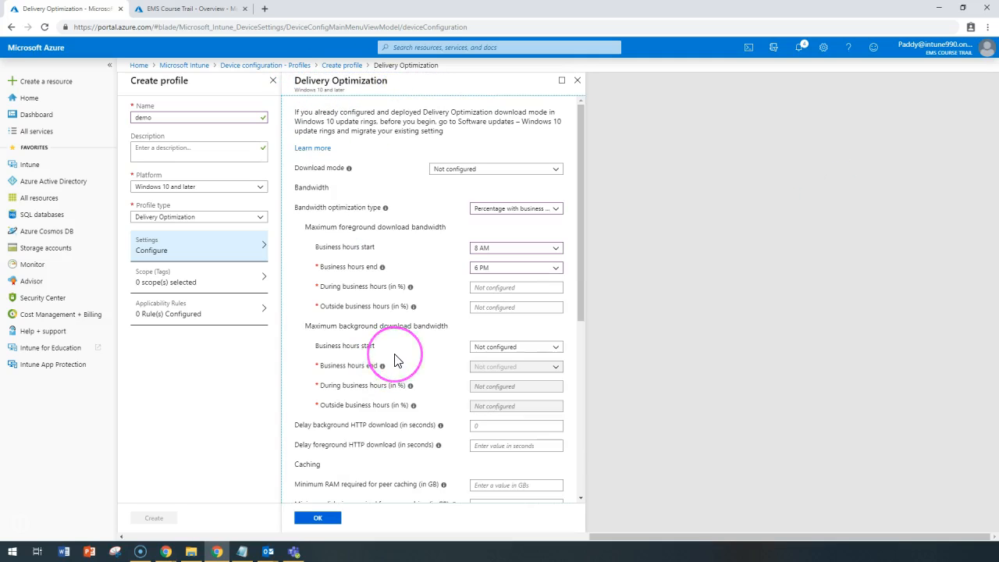
scroll(388, 365, "down", 8)
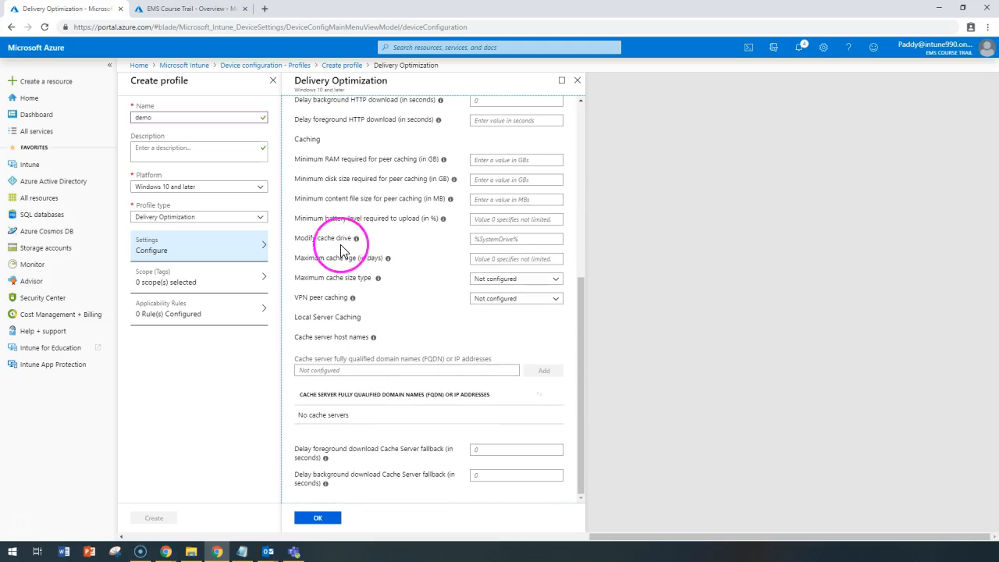
mouse_move(357, 243)
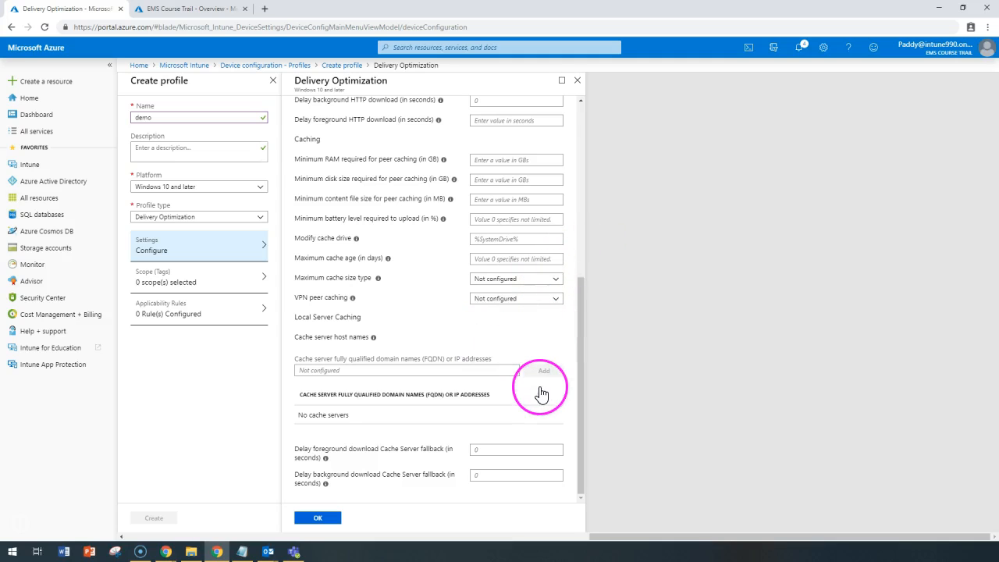
scroll(543, 396, "up", 5)
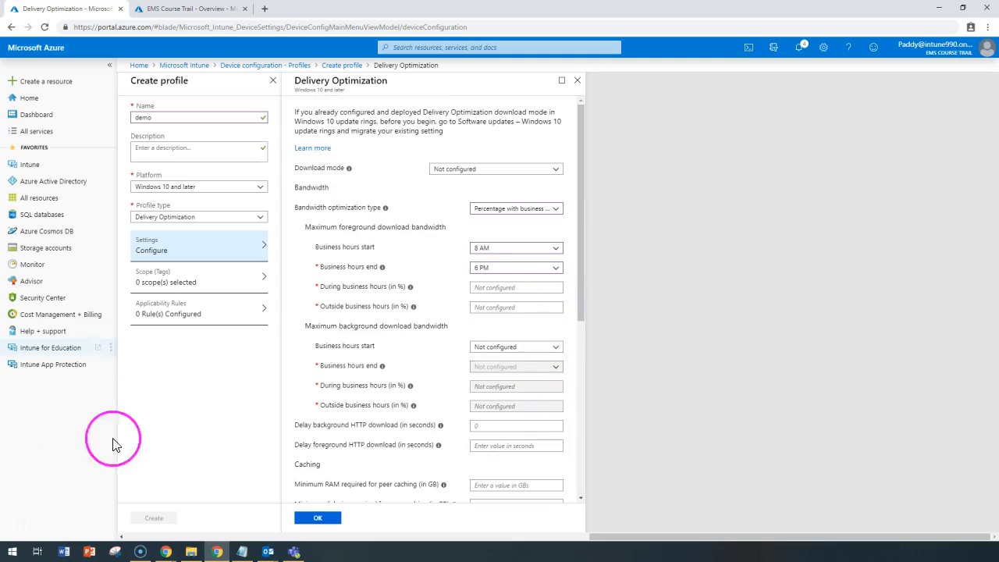
scroll(539, 394, "down", 5)
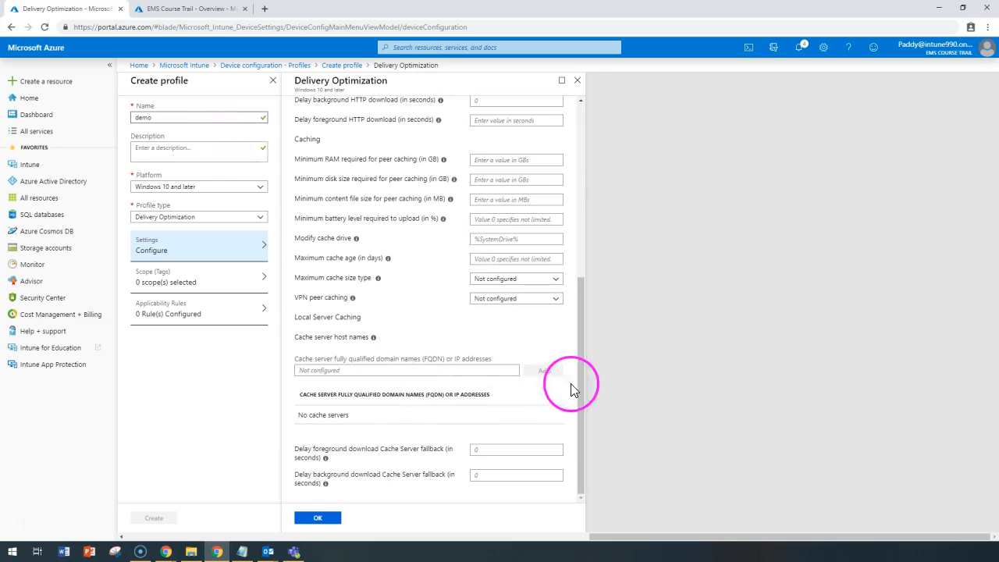
Open the profile type list to pick a different configuration profile type
left_click(218, 216)
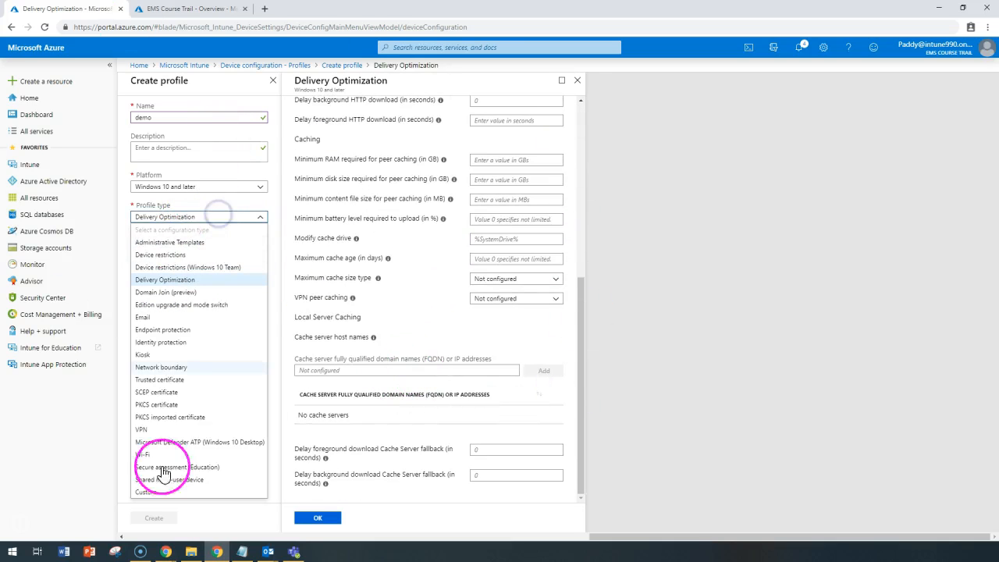